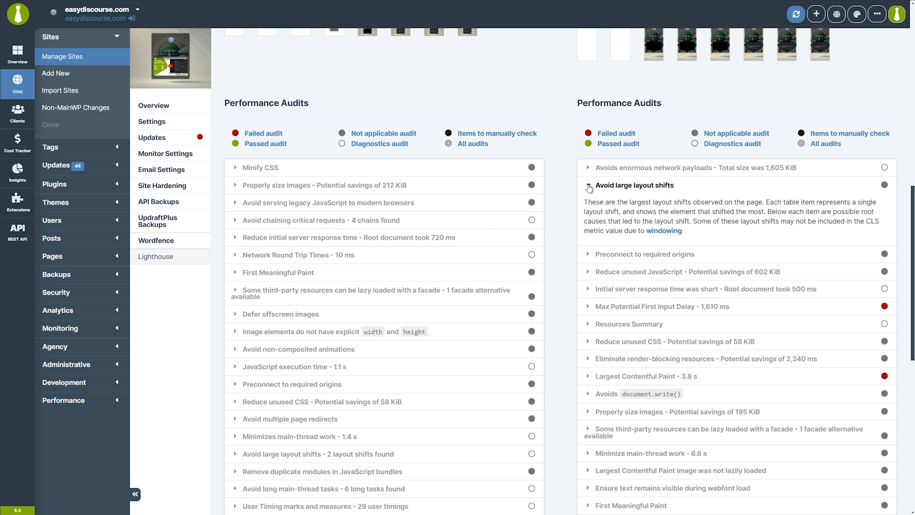
click(589, 186)
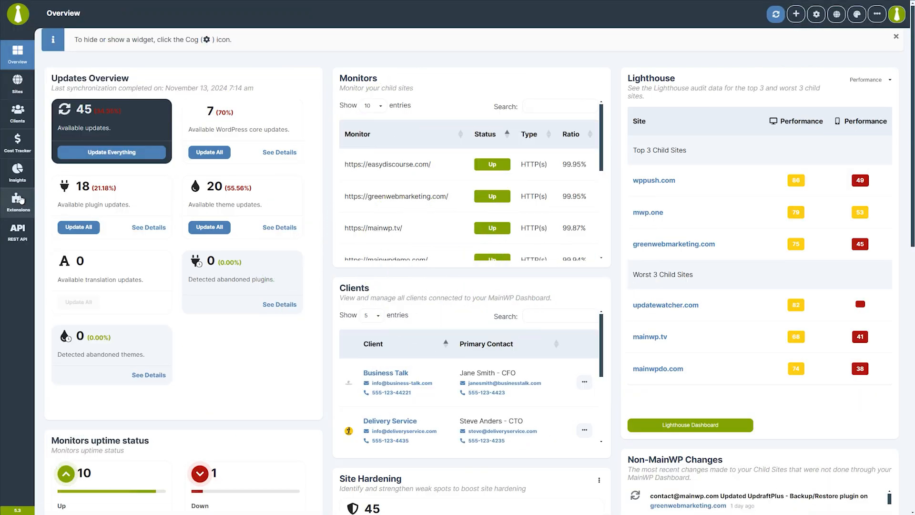
Step: Open the general settings of the Lighthouse extension
click(21, 199)
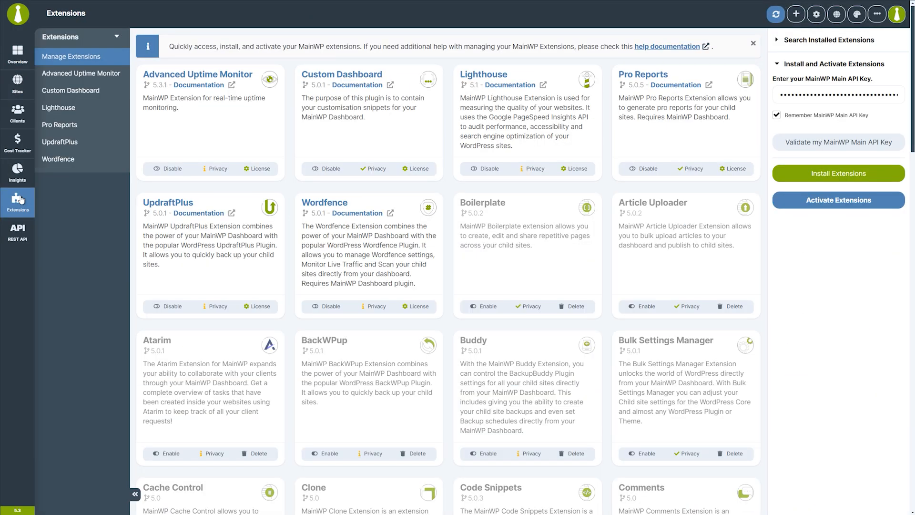
click(97, 113)
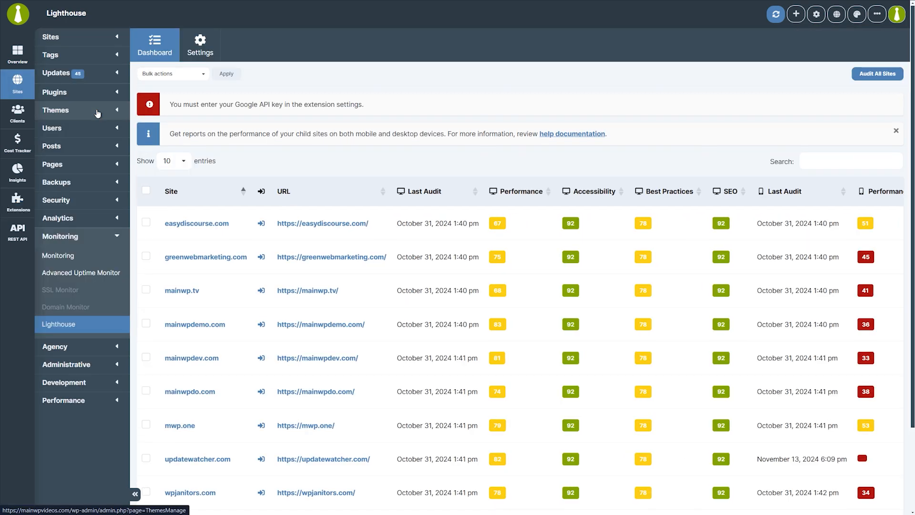
click(205, 41)
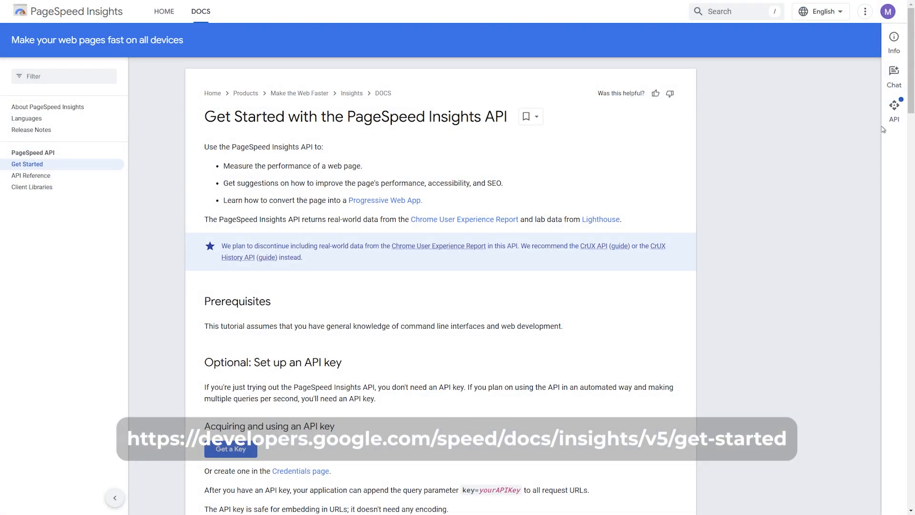
Step: On Google's PageSpeed Insights API Get Started page, request an API key for a new project named MainWP Dashboard
scroll(779, 158, down, 4)
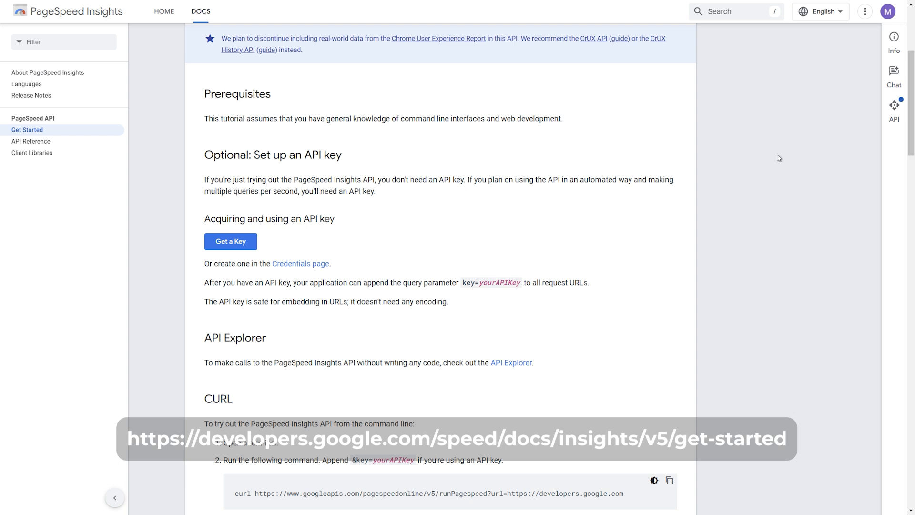
click(240, 243)
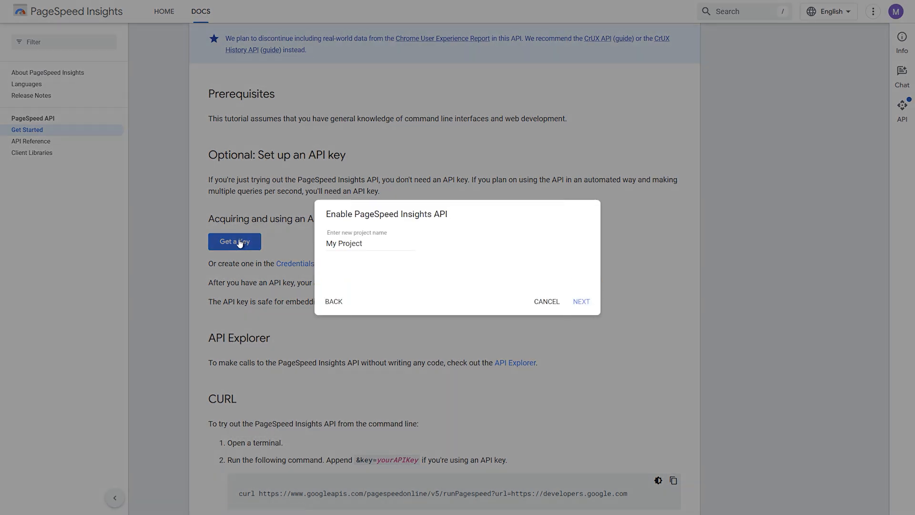
drag(364, 244, 327, 246)
text(MainWP Dashb)
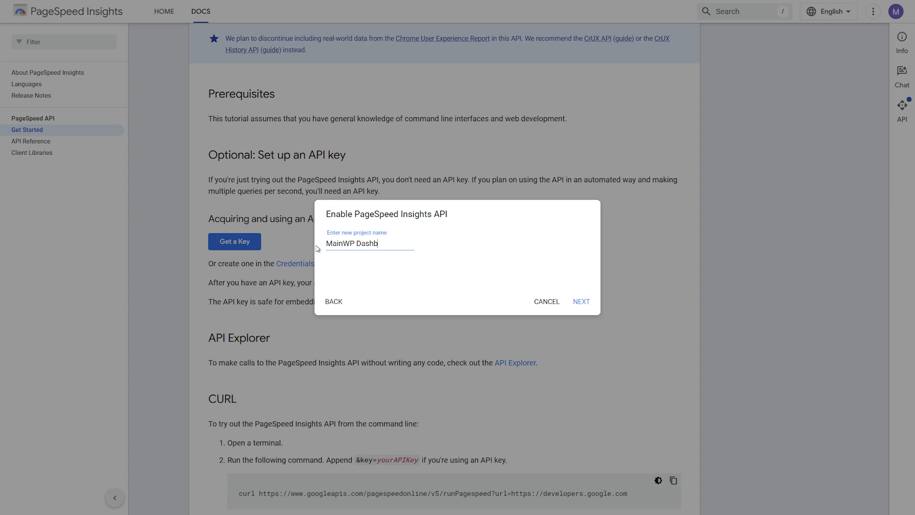
text(oard)
click(581, 301)
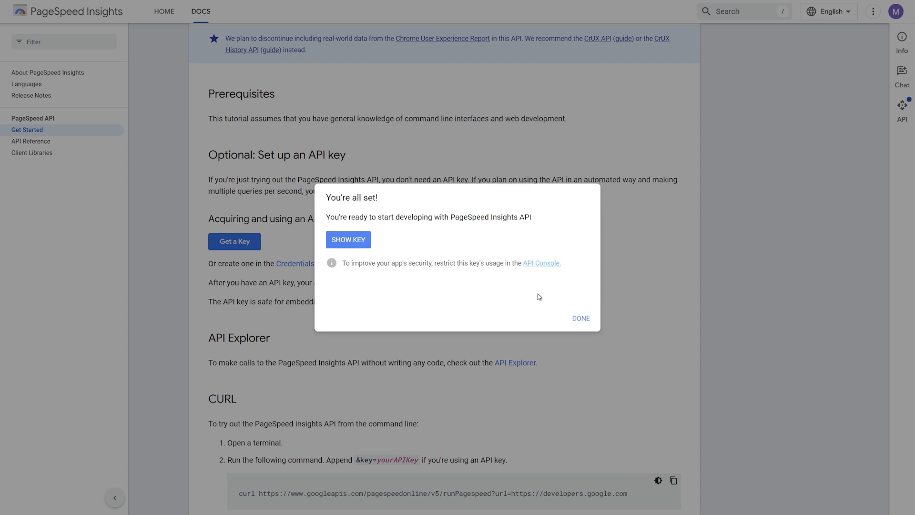
Step: Reveal and copy the generated API key, and paste it into the Google PageSpeed Insights API key field in MainWP's Lighthouse settings
click(357, 243)
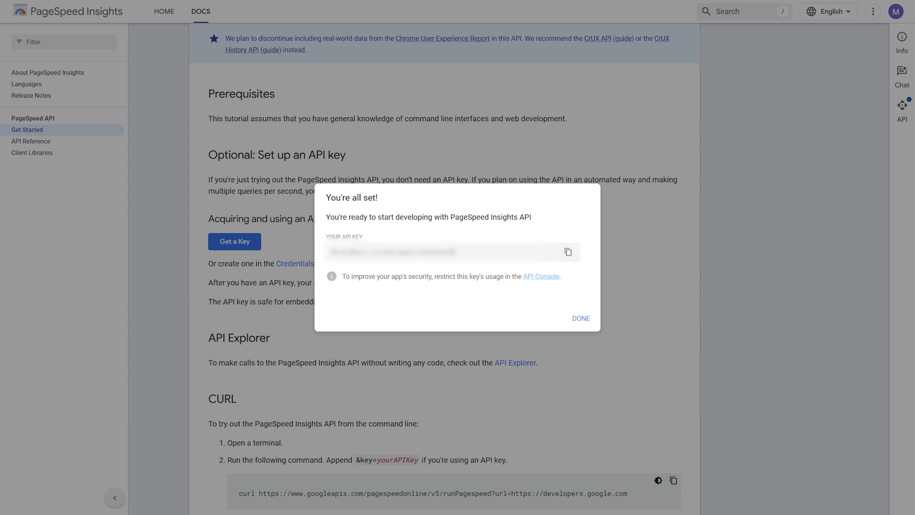
click(568, 253)
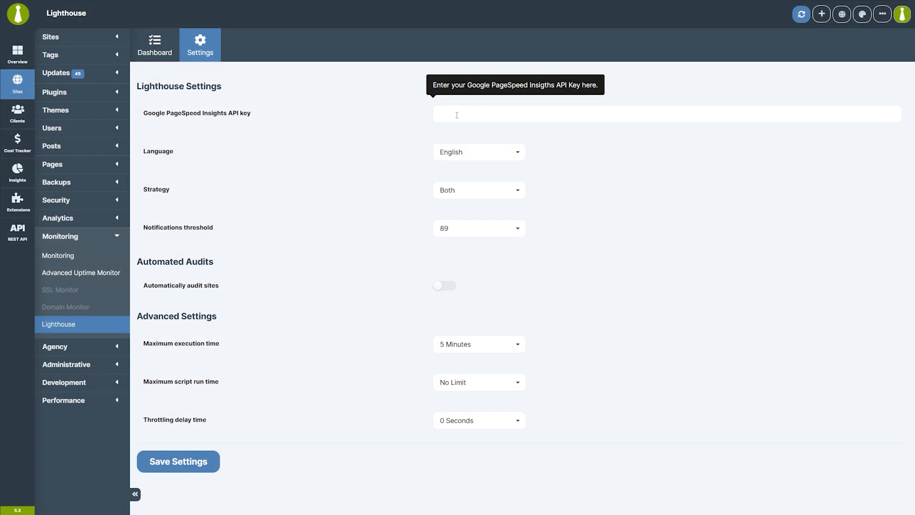
click(450, 114)
key(ctrl+v)
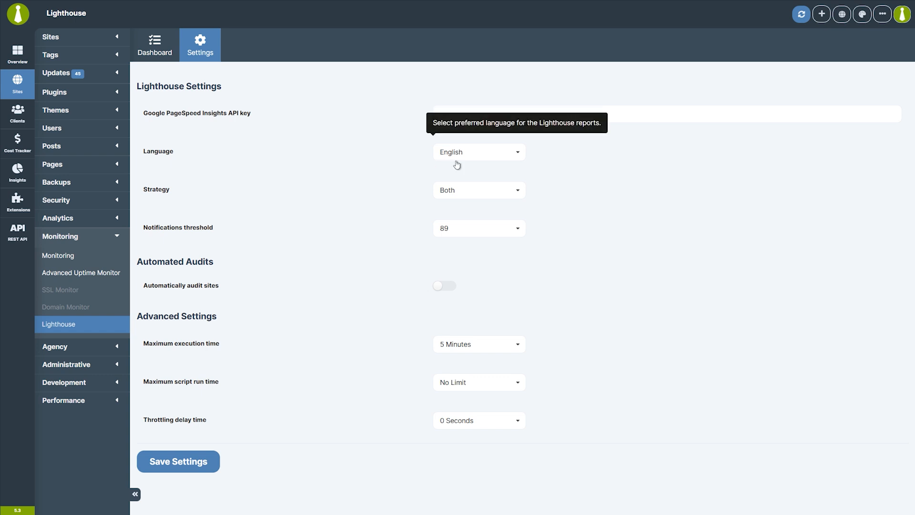
Step: Keep English as the report language, with strategy Both and a notifications threshold of 89
click(480, 153)
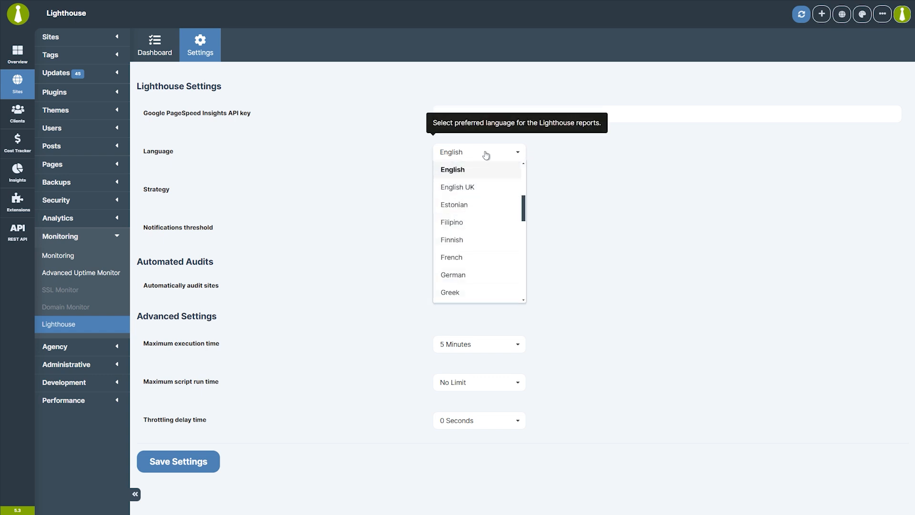
mouse_move(524, 206)
mouse_down()
mouse_move(525, 228)
mouse_move(527, 193)
mouse_up()
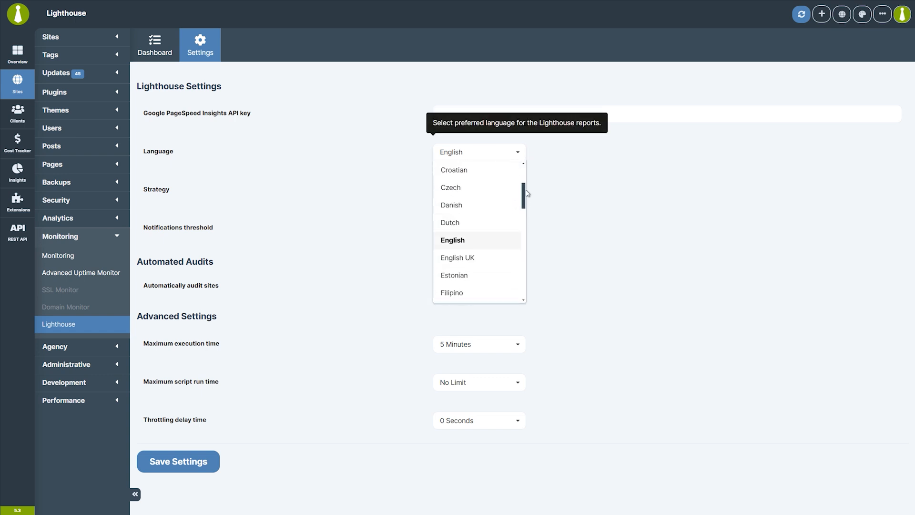
click(372, 170)
click(515, 192)
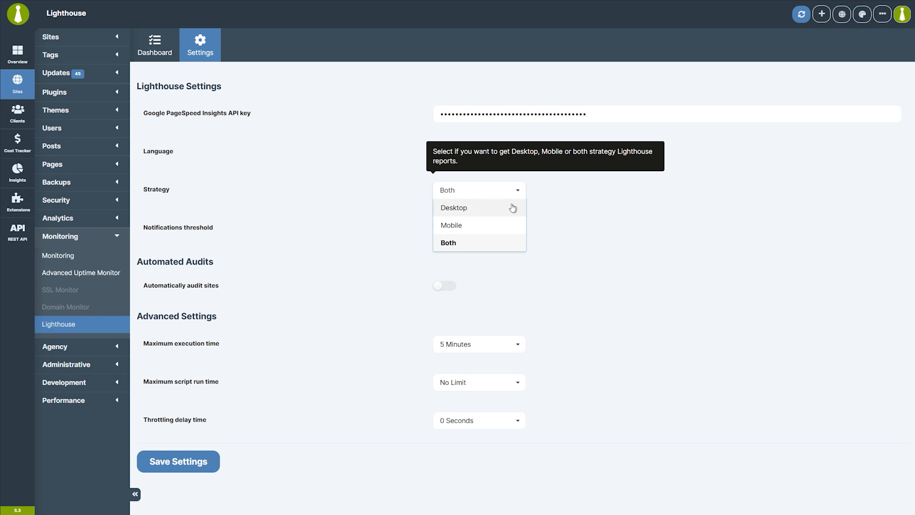
click(508, 245)
click(473, 233)
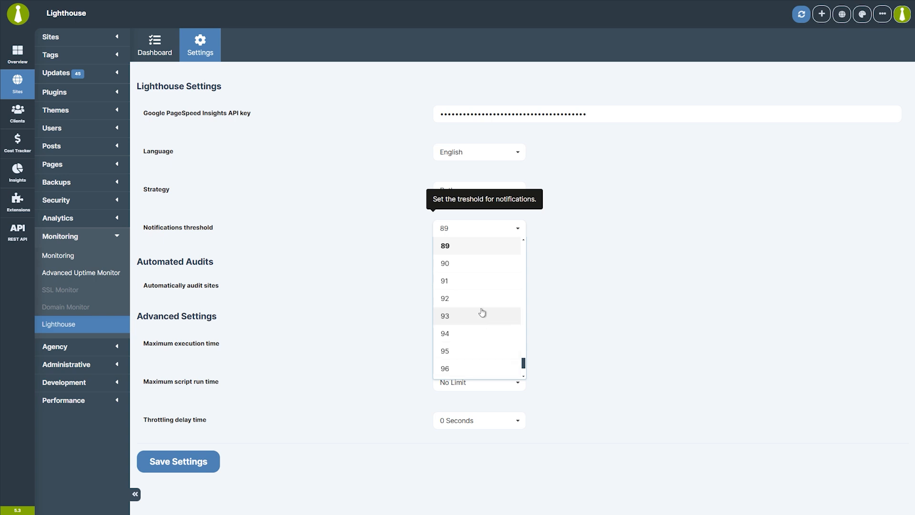
click(493, 247)
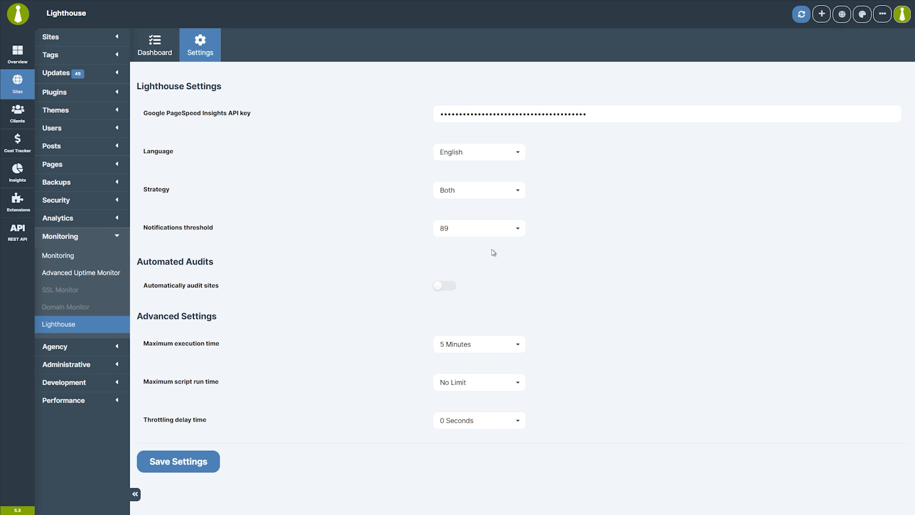
Step: Enable automatic site audits with a frequency of Once a Week
click(447, 288)
click(463, 322)
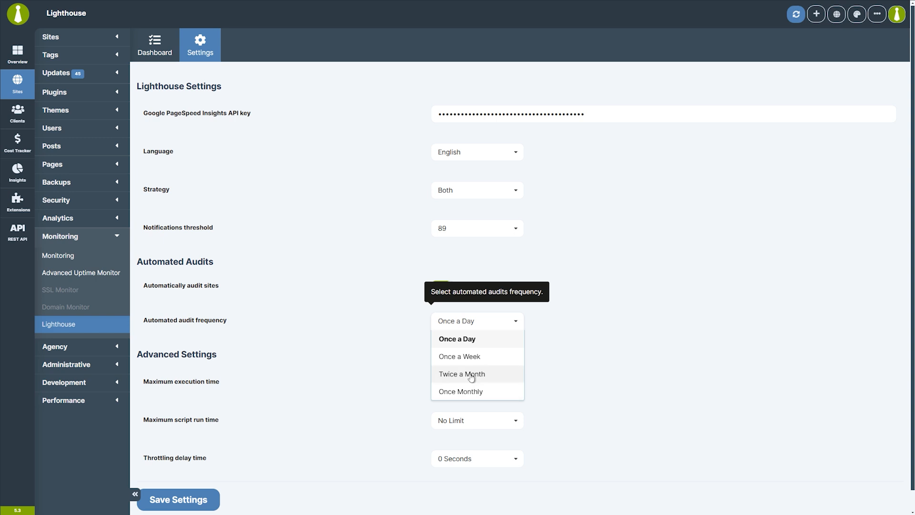
click(471, 356)
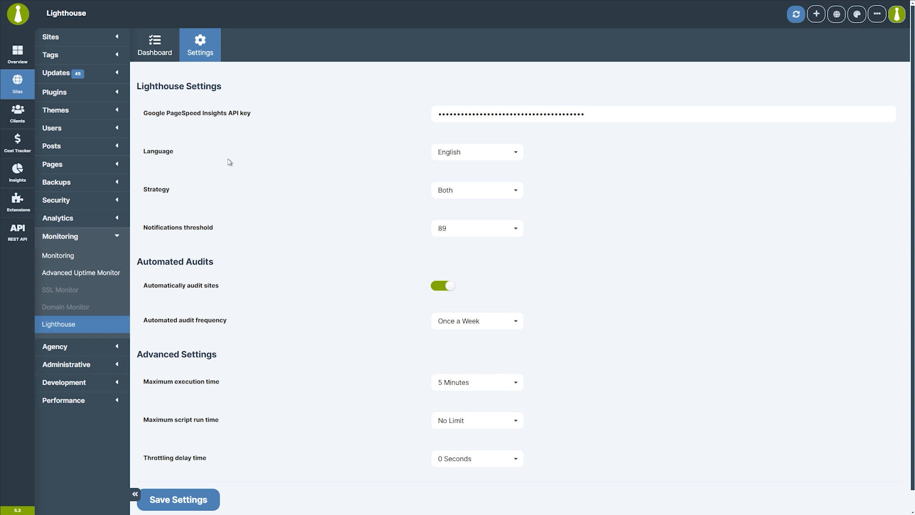
Step: Run a Lighthouse audit in bulk on easydiscourse.com and mainwp.tv from the Lighthouse dashboard
click(156, 45)
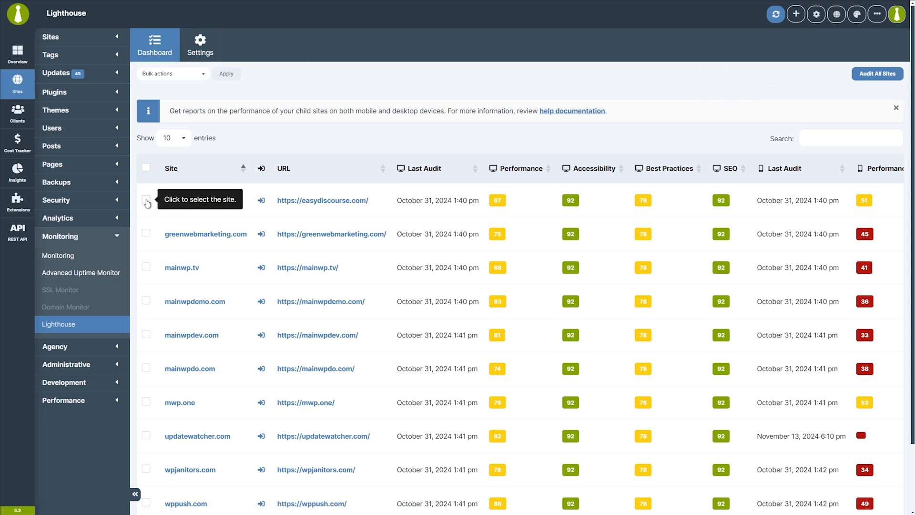
click(146, 200)
click(146, 266)
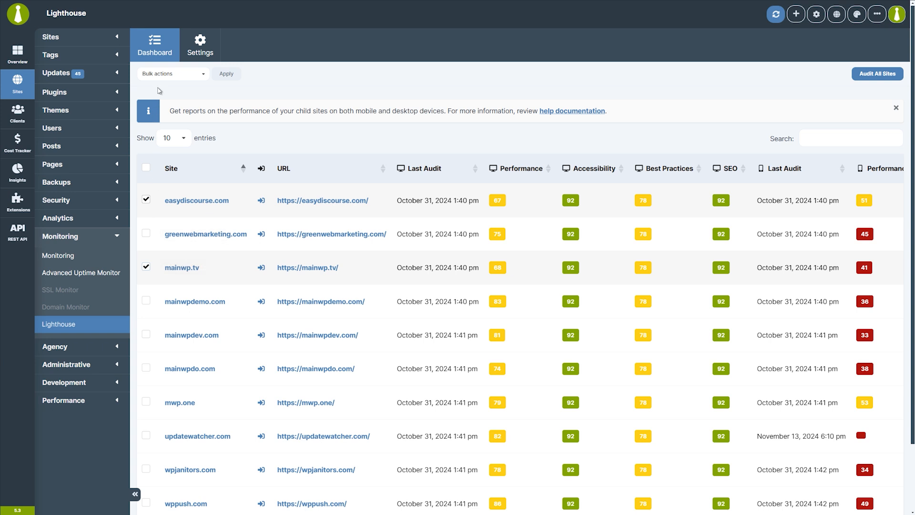
click(160, 75)
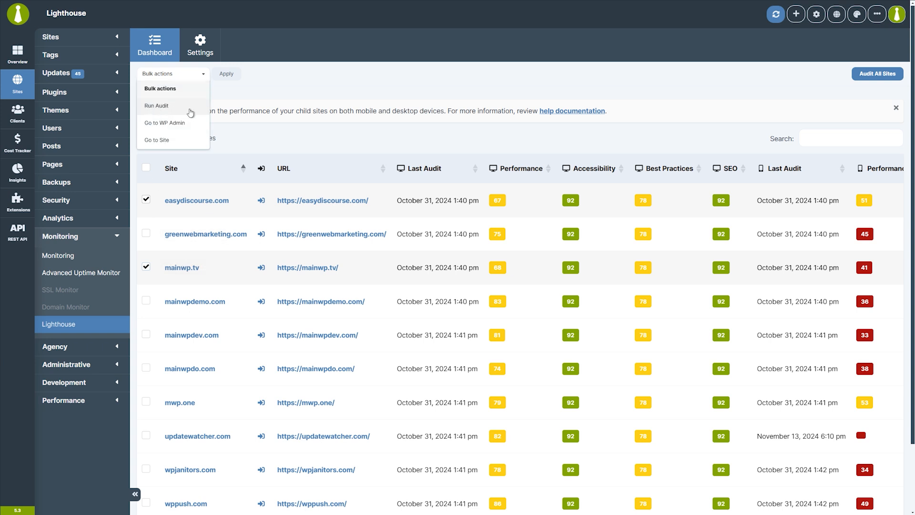
click(189, 109)
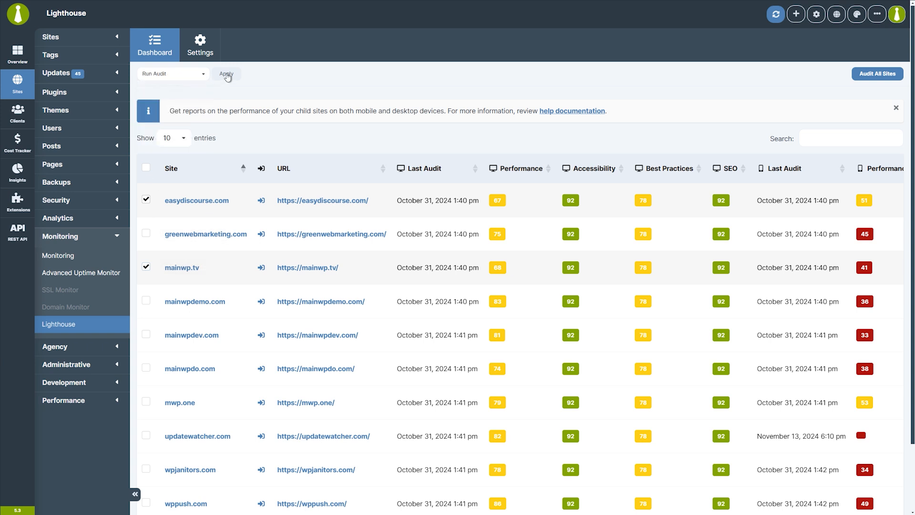
click(227, 77)
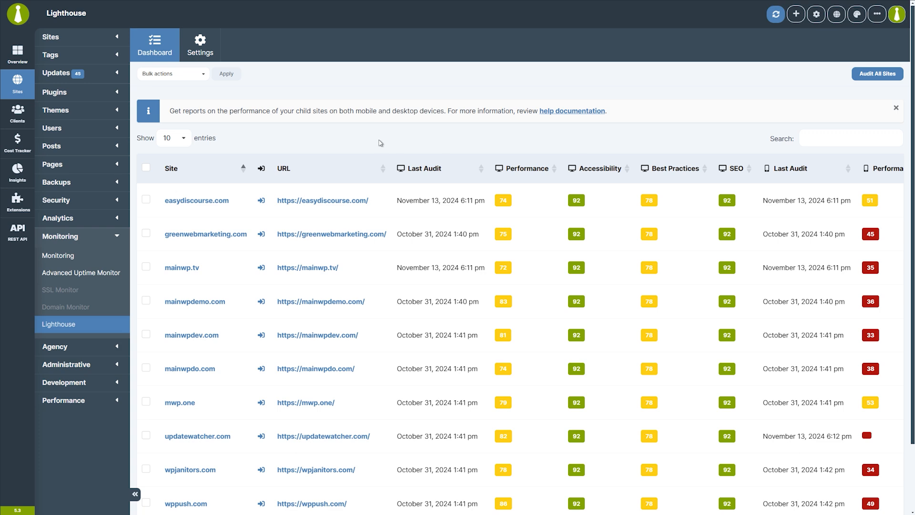
Step: Examine easydiscourse.com's Lighthouse report, expanding the mobile audits on preconnecting to required origins and on text visibility during webfont load
click(198, 204)
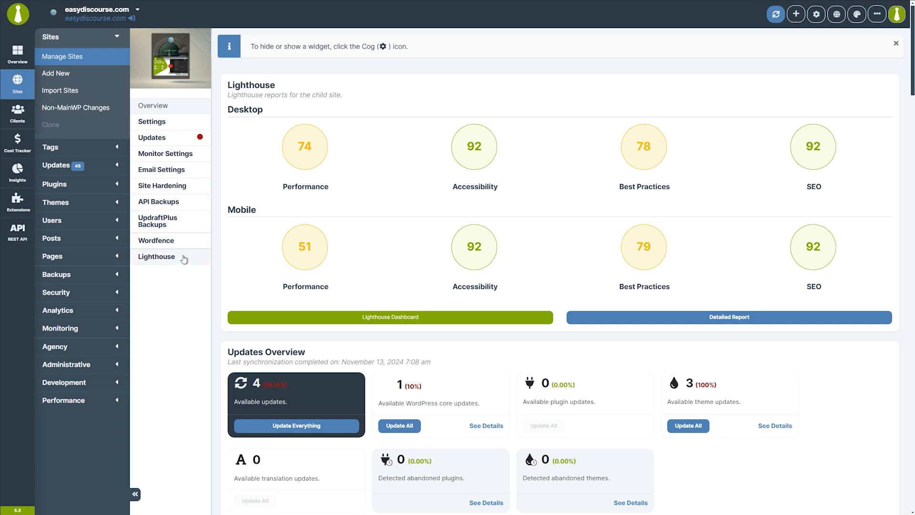
click(184, 259)
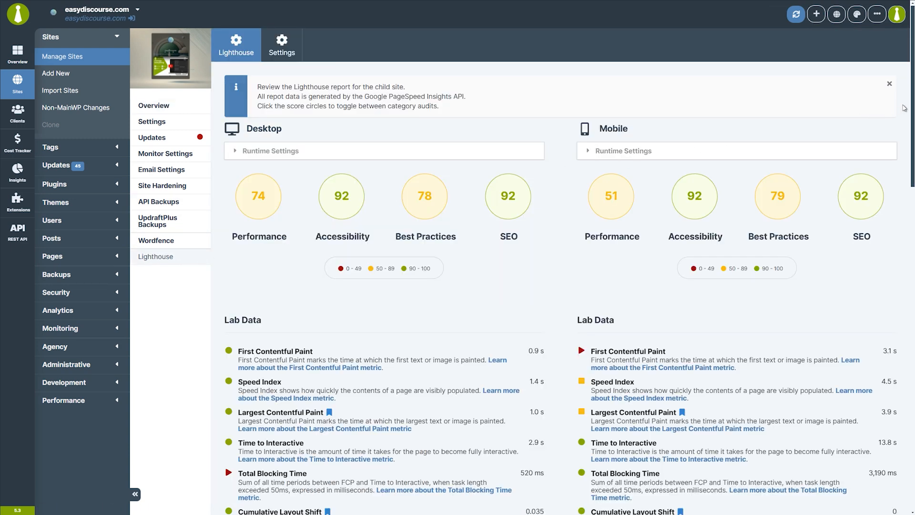
scroll(911, 106, down, 2)
drag(914, 127, 914, 325)
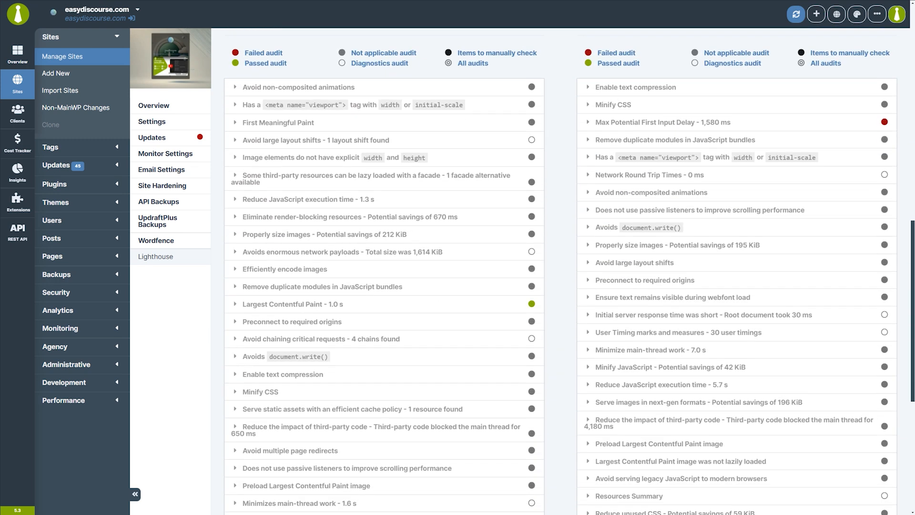
click(588, 269)
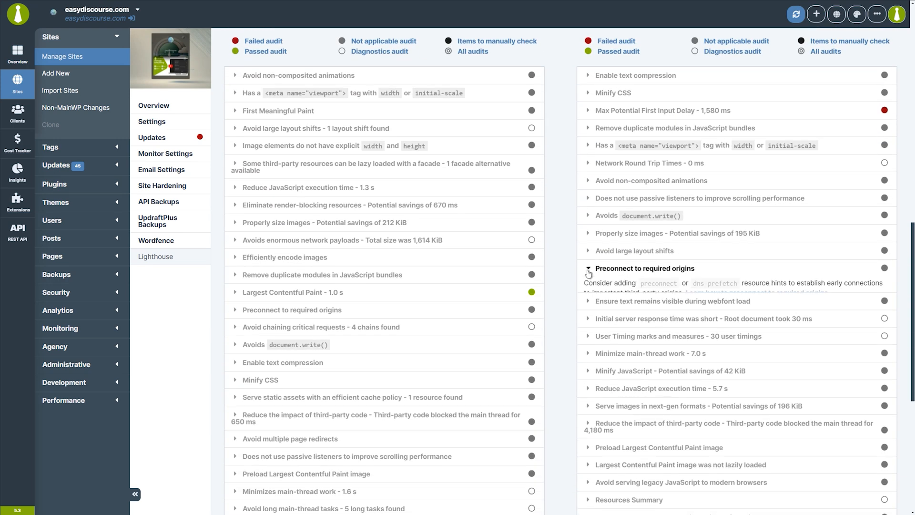
click(589, 318)
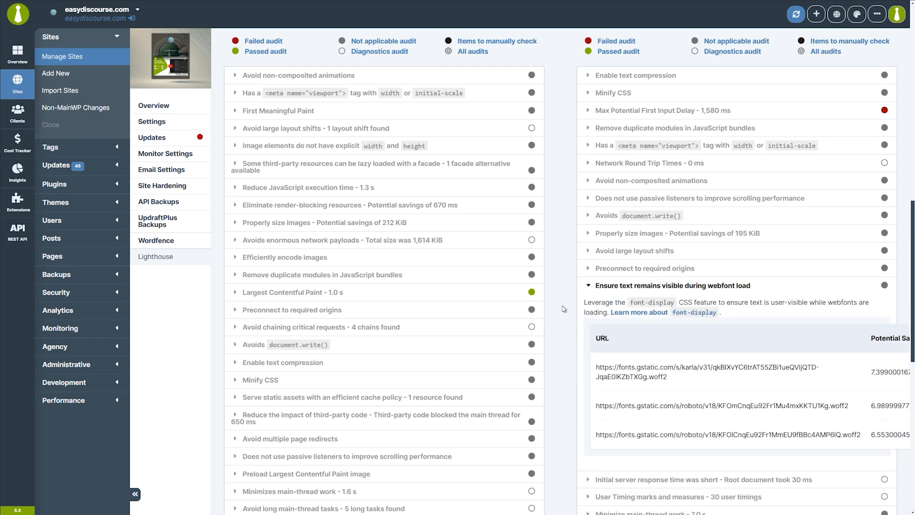
Step: In easydiscourse.com's individual Lighthouse settings, enable overwriting the general settings and turn on automatic site audits
drag(913, 249, 893, 45)
click(287, 42)
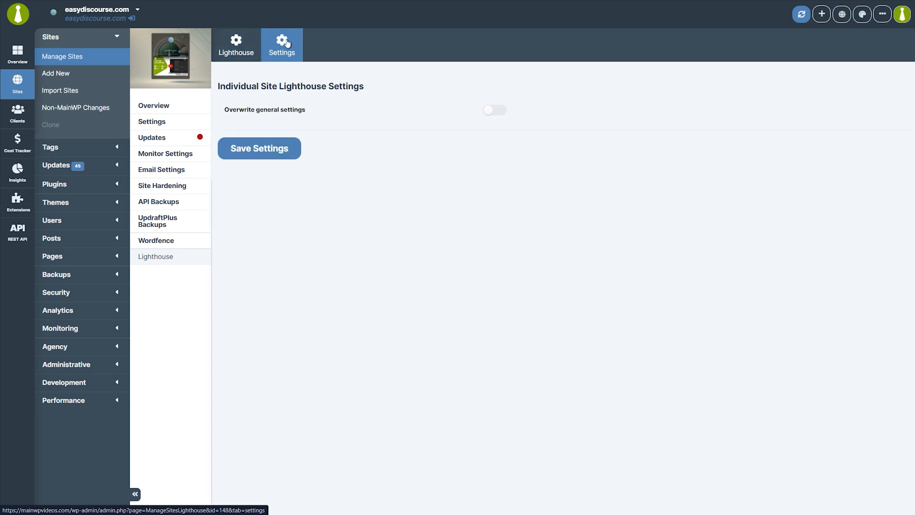
click(496, 111)
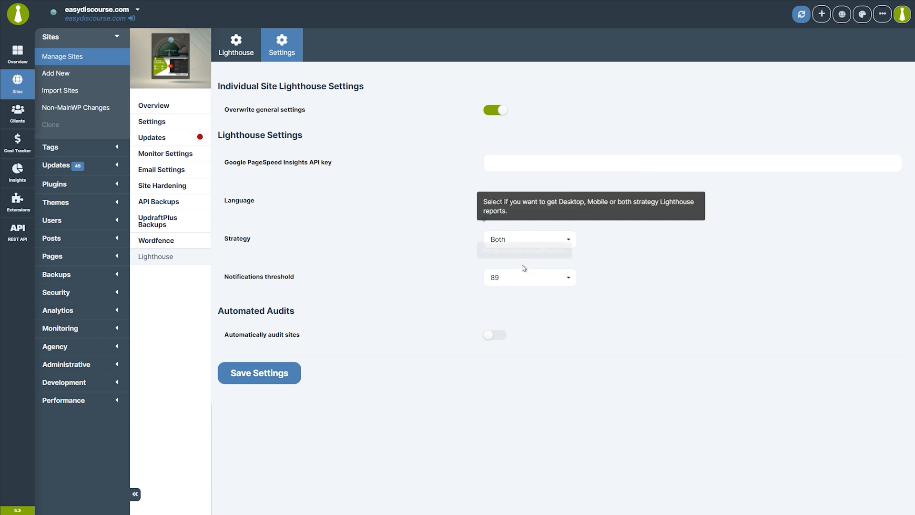
click(497, 336)
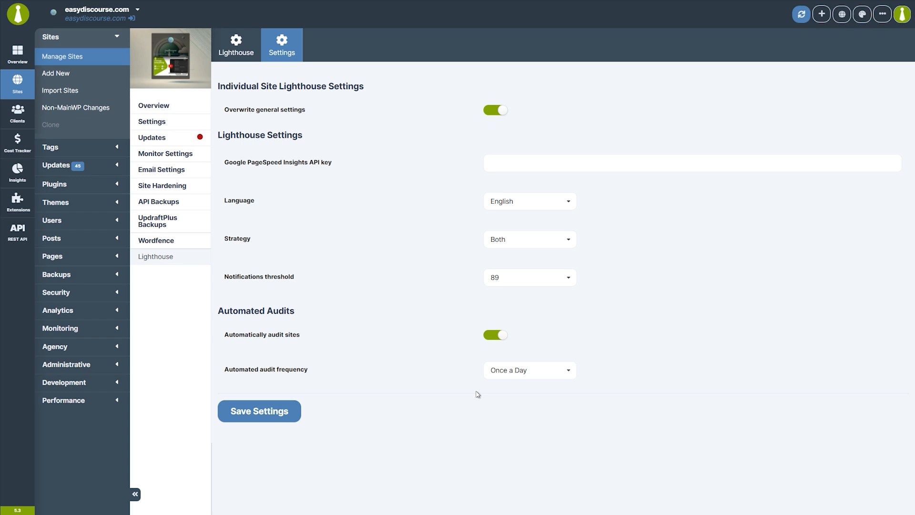
Step: View the Lighthouse widget on the main overview by Accessibility scores and by Best Practices scores
click(199, 107)
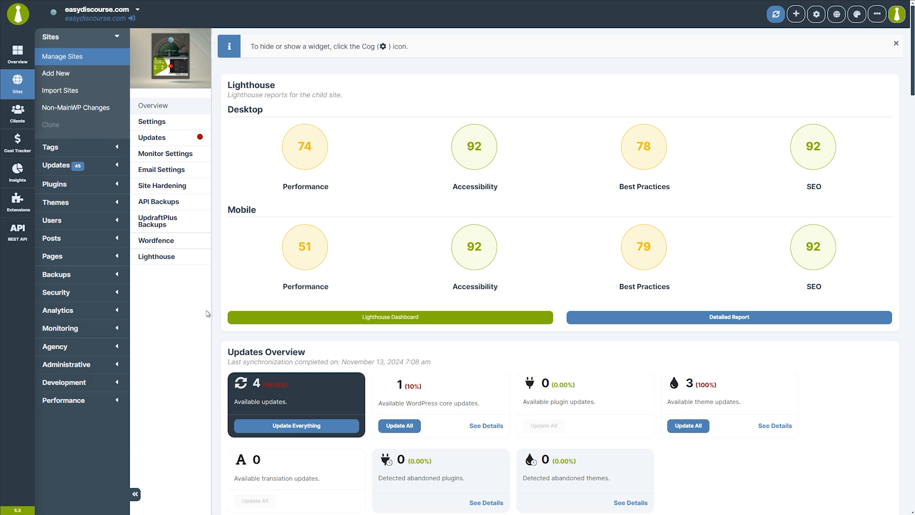
click(26, 57)
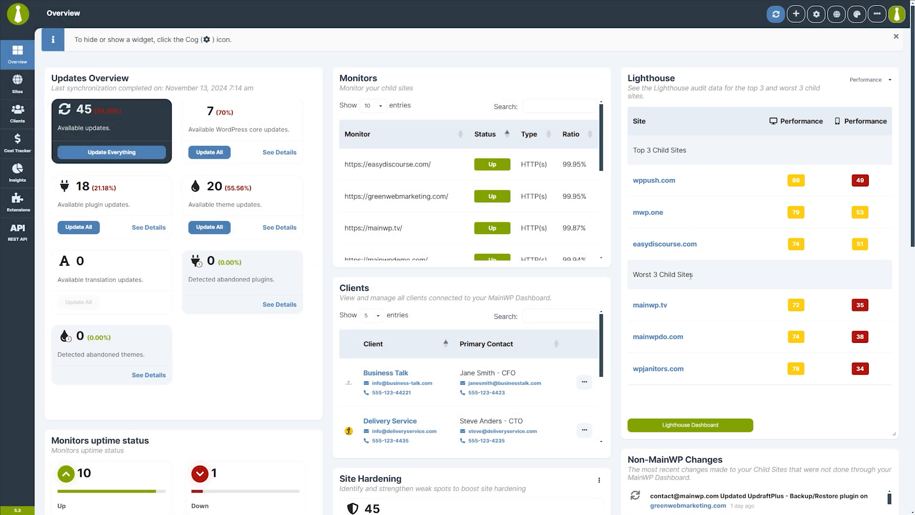
click(868, 84)
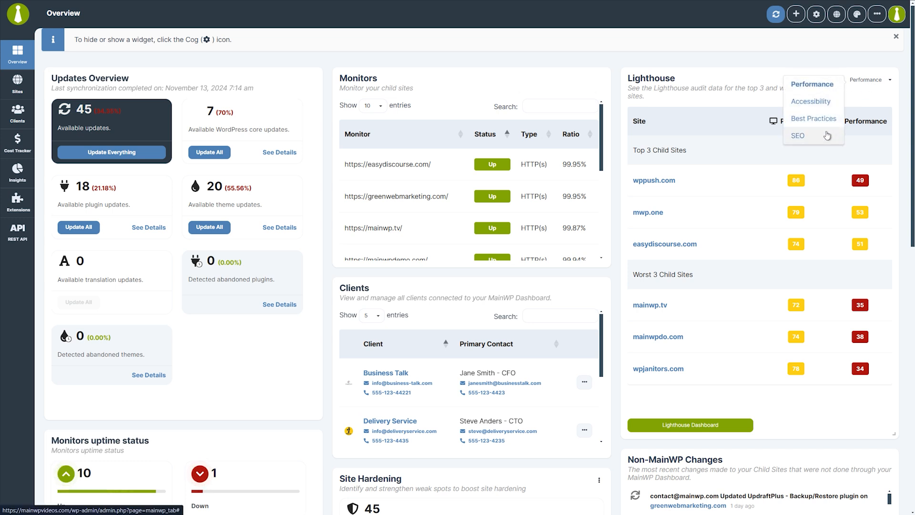
click(811, 101)
click(862, 84)
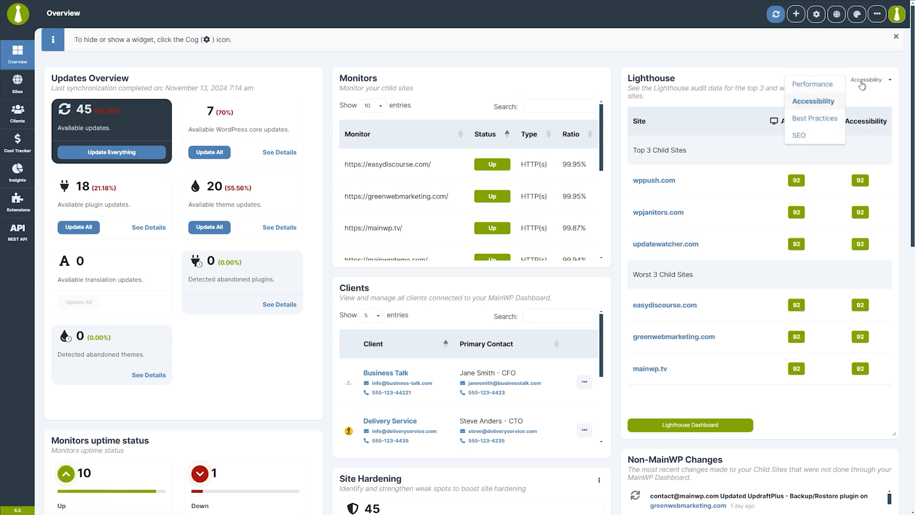
click(814, 118)
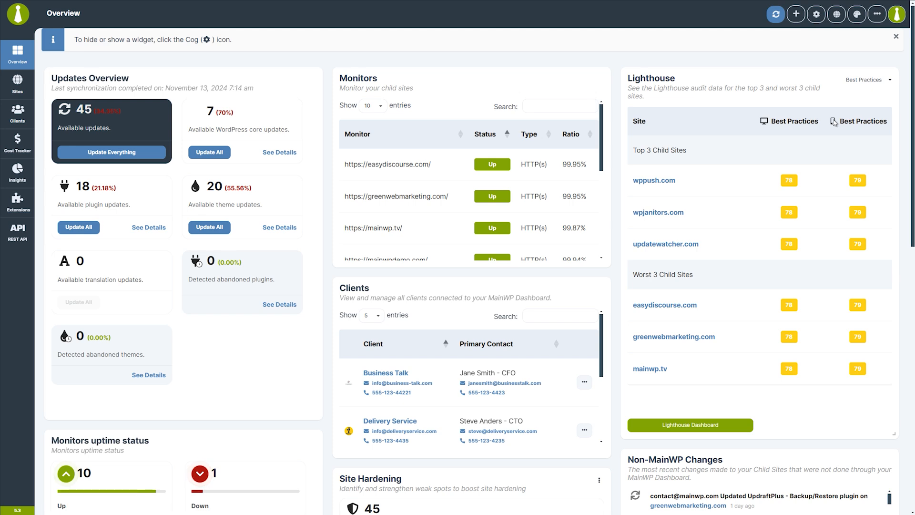